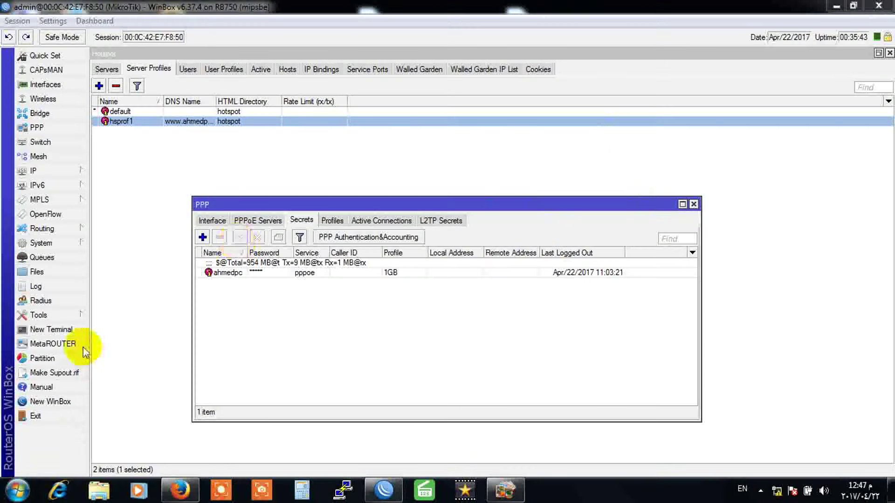
Step: Expand WinBox's IP menu to reach the hotspot settings
left_click(72, 172)
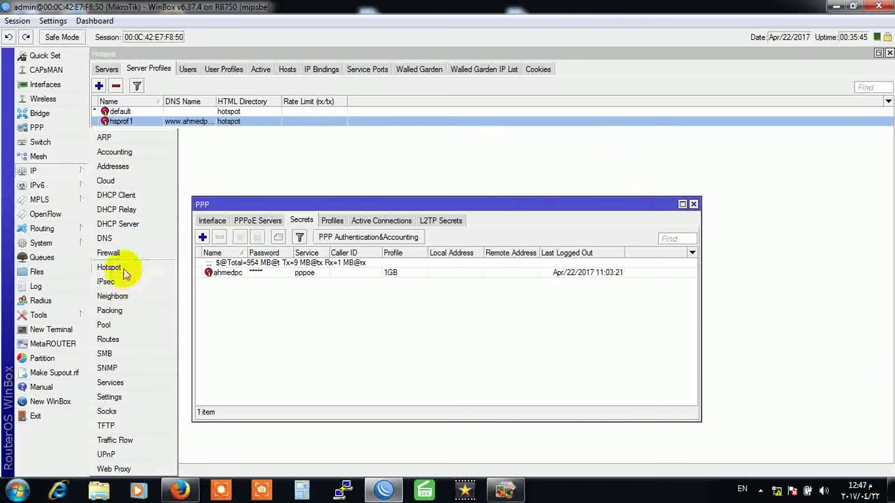
Step: Enable MAC login on hotspot profile hsprof1, set its MAC auth password, and save it
left_click(120, 261)
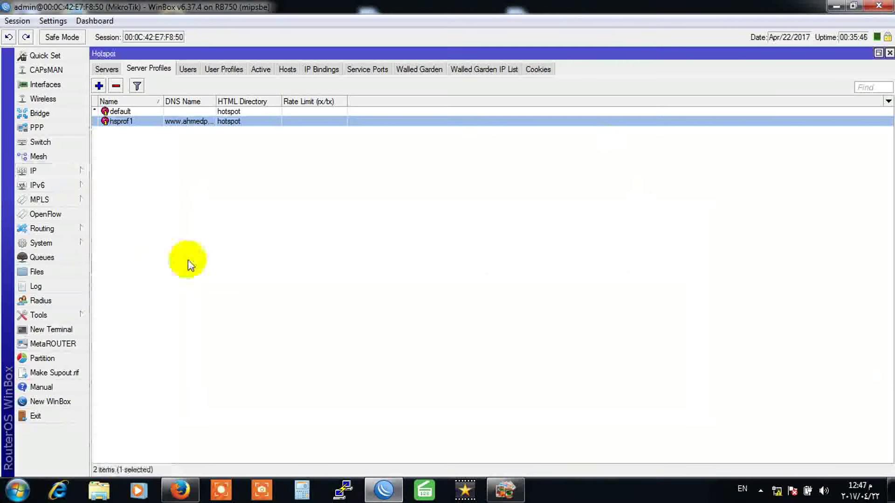
double_click(178, 122)
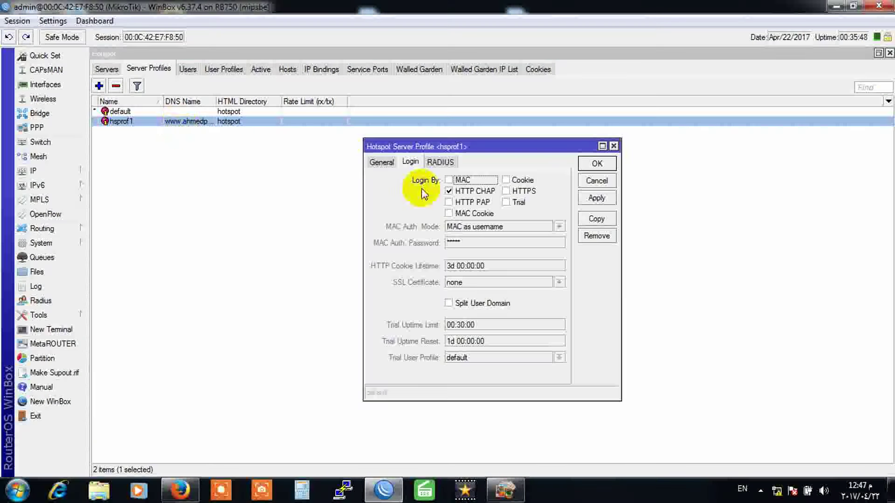
left_click(457, 182)
left_click(417, 247)
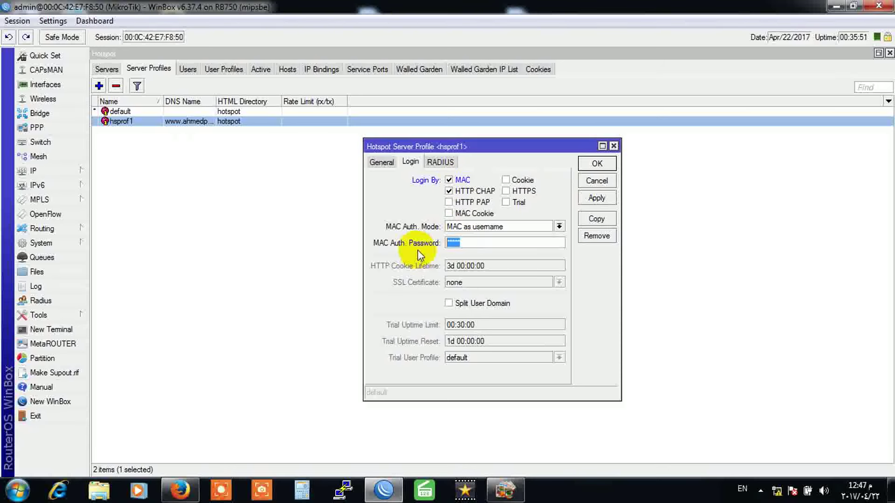
type("12")
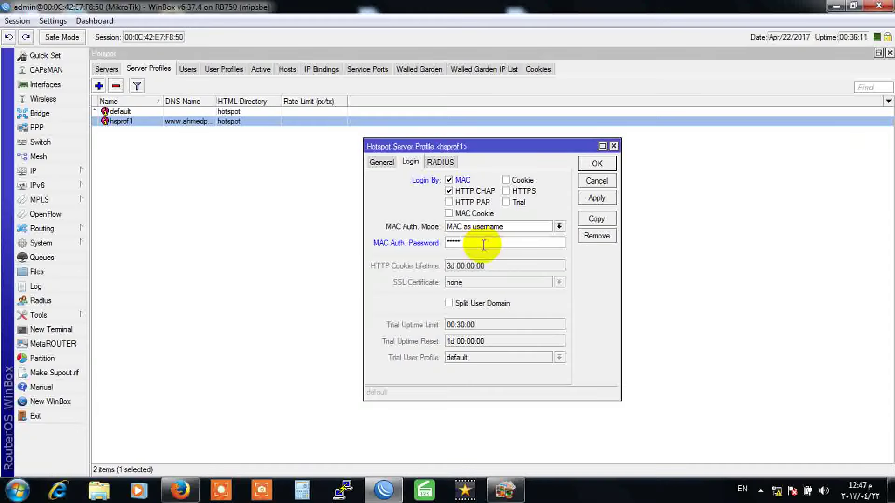
left_click(596, 198)
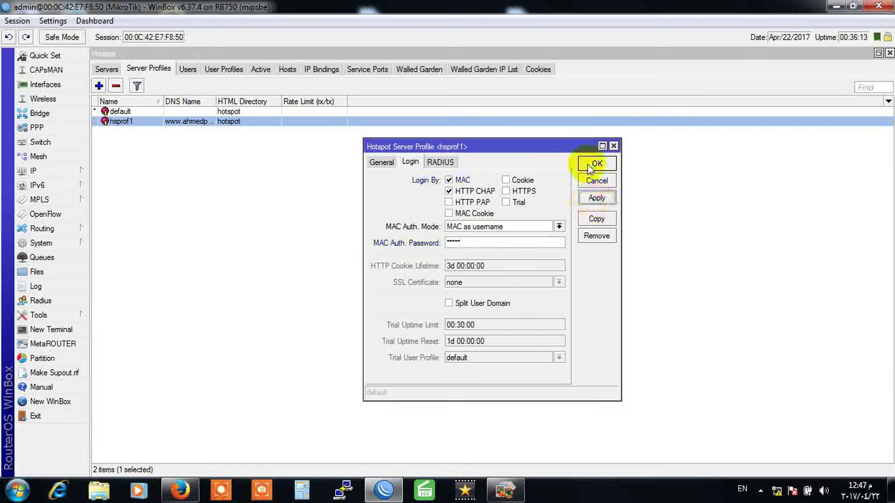
left_click(596, 164)
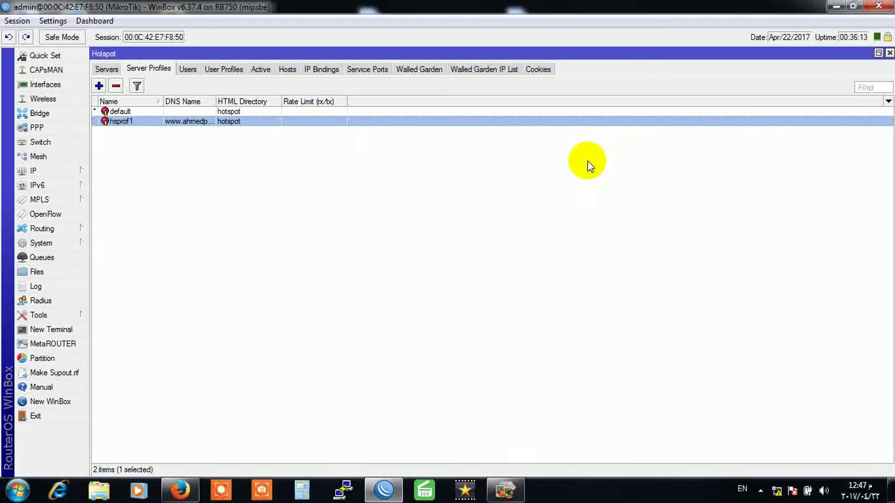
left_click(286, 70)
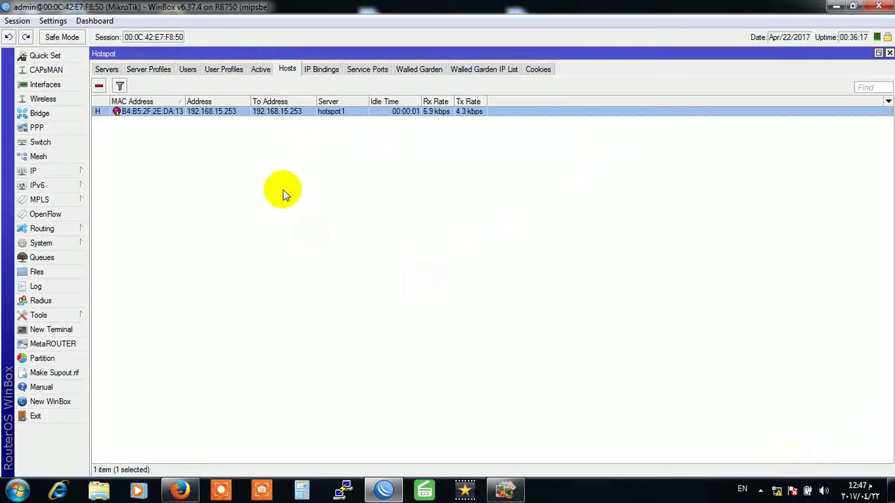
double_click(170, 110)
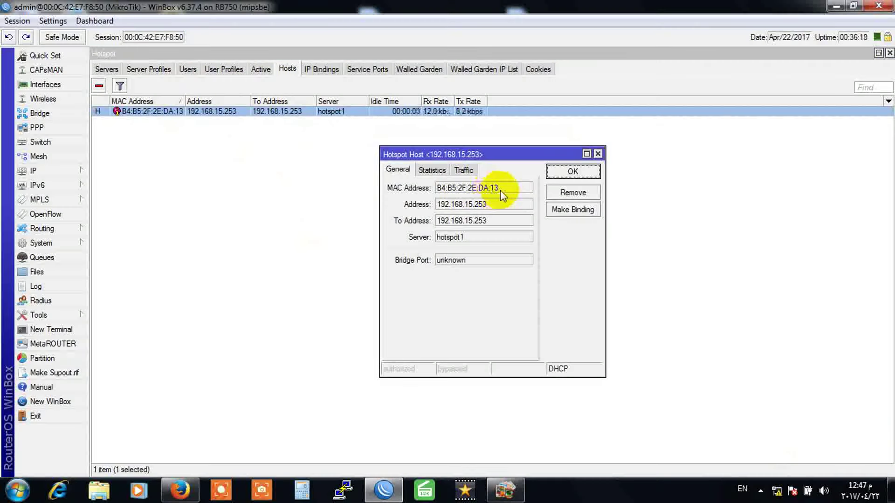
left_click_drag(499, 190, 410, 201)
right_click(452, 191)
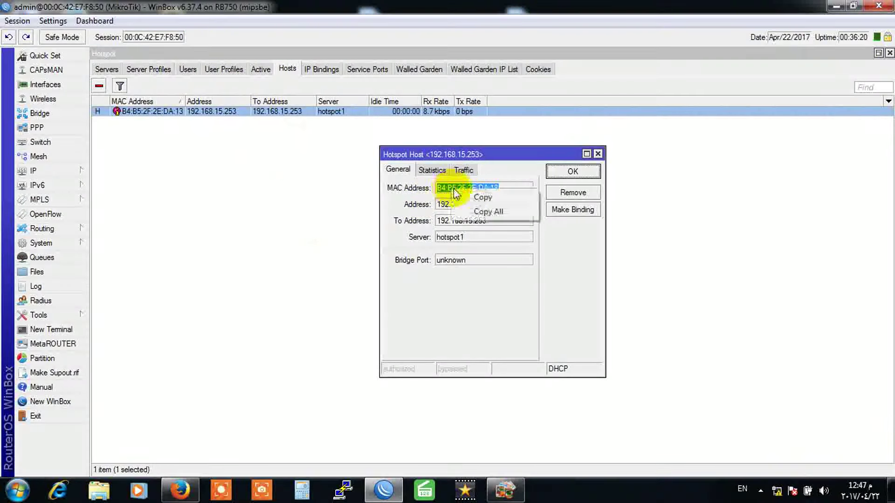
left_click(484, 198)
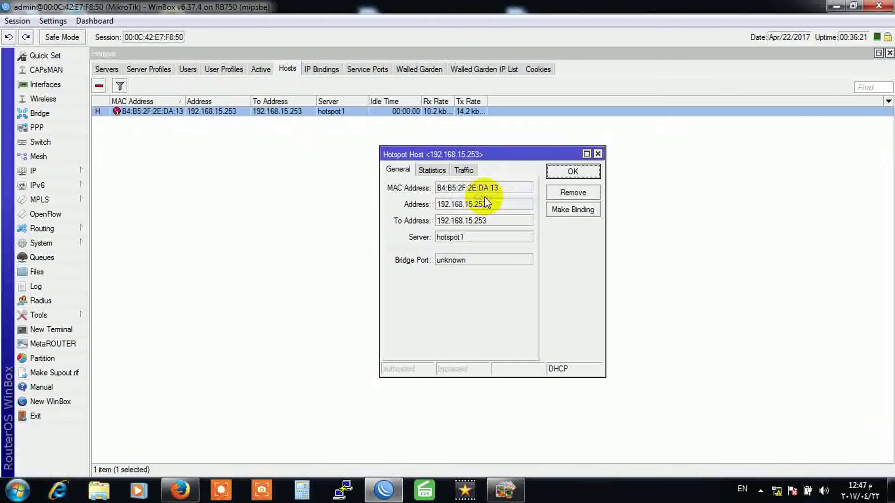
left_click(574, 173)
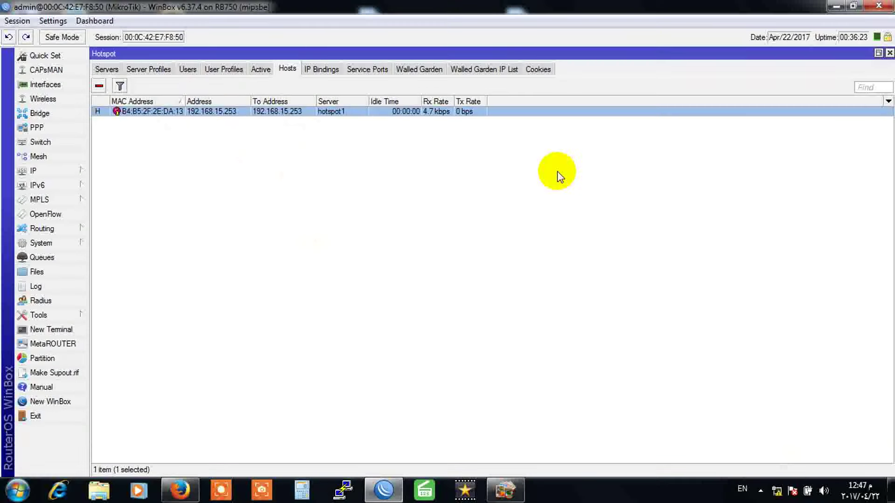
Step: Add an IP binding for that MAC on server hotspot1 with type bypassed
left_click(325, 75)
left_click(98, 87)
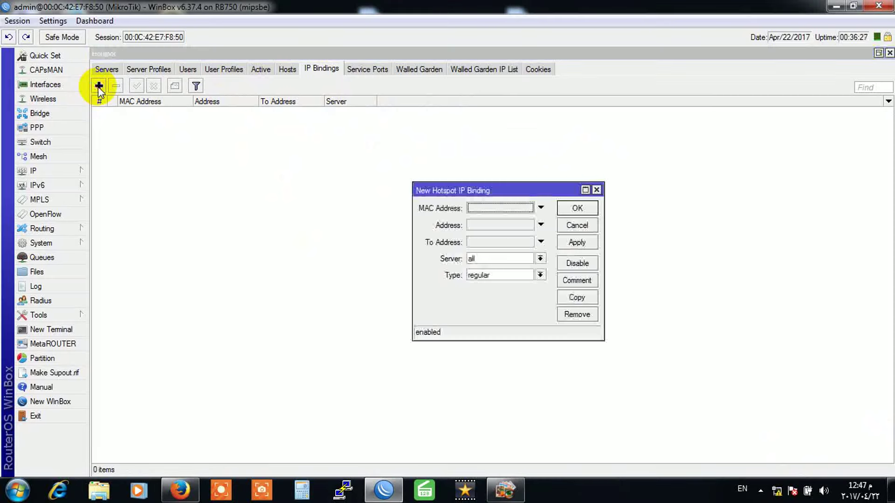
left_click(481, 208)
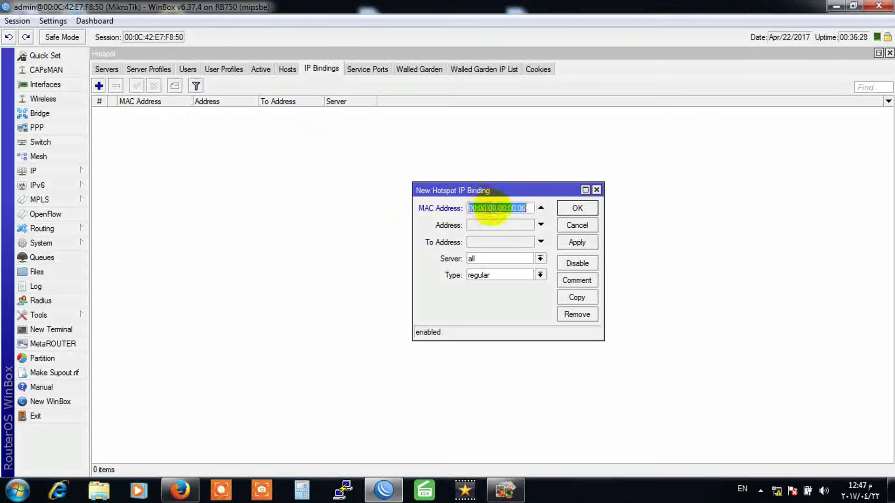
right_click(524, 209)
left_click(542, 246)
left_click(482, 227)
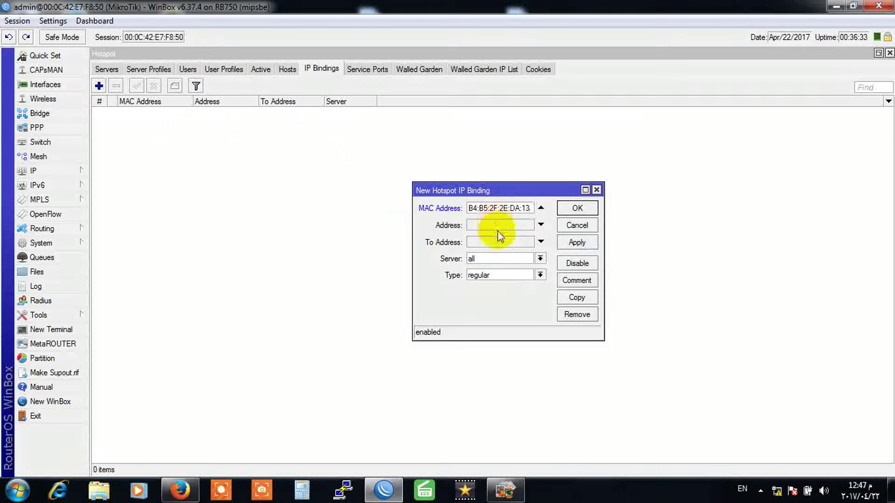
left_click(522, 258)
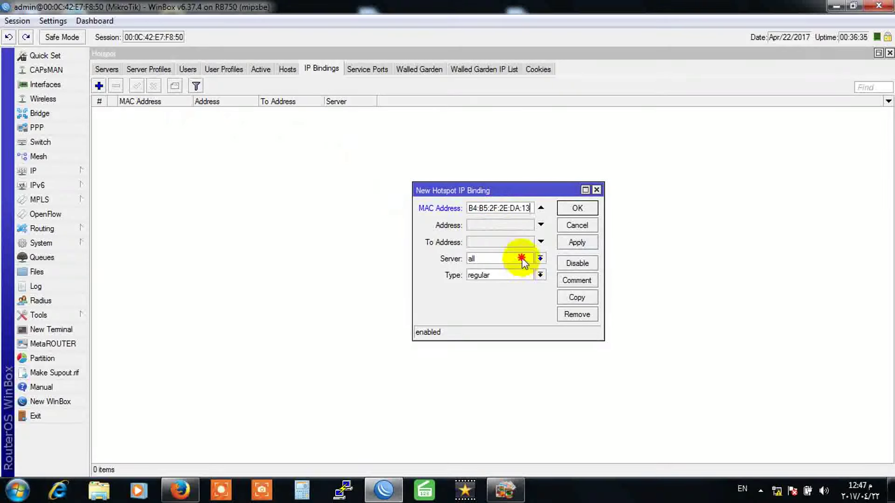
left_click(485, 274)
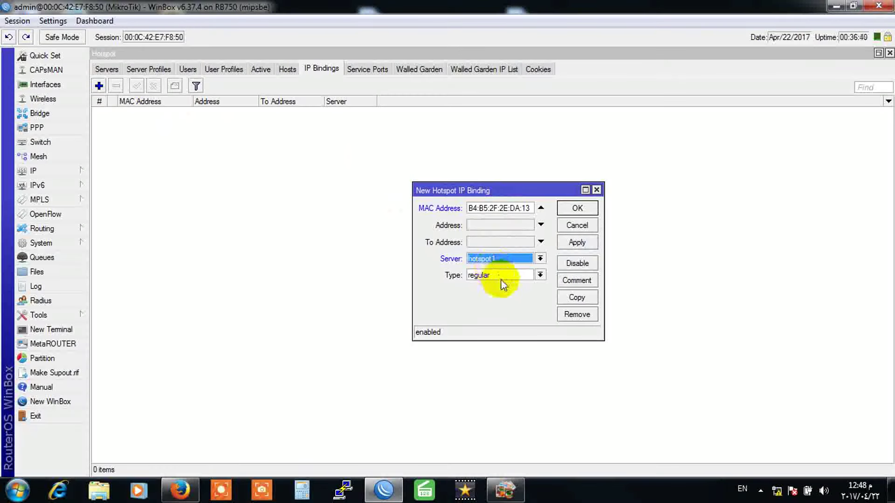
left_click(510, 275)
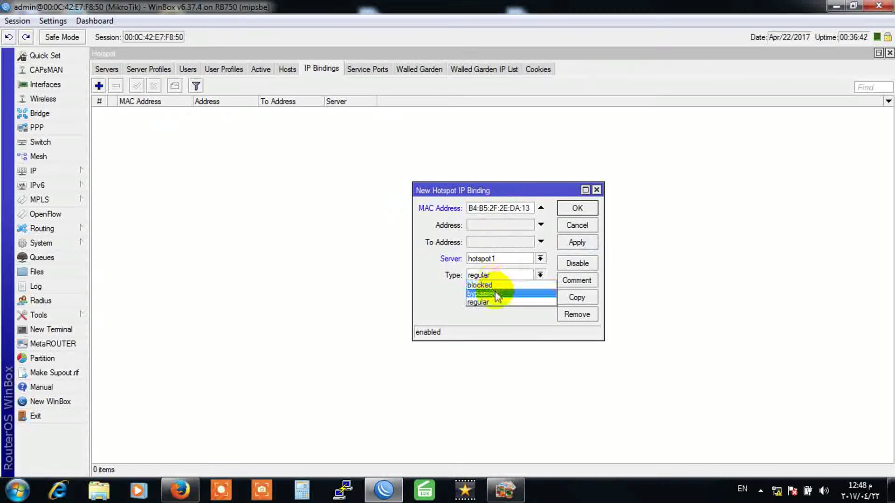
left_click(497, 293)
left_click(574, 243)
left_click(577, 208)
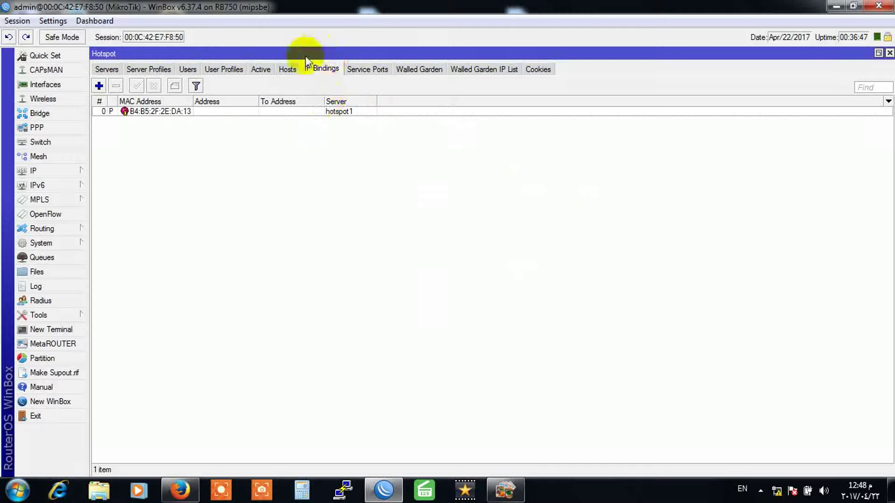
Step: Start a new hotspot user named with the host's MAC address B4:B5:2F:2E:DA:13
left_click(285, 74)
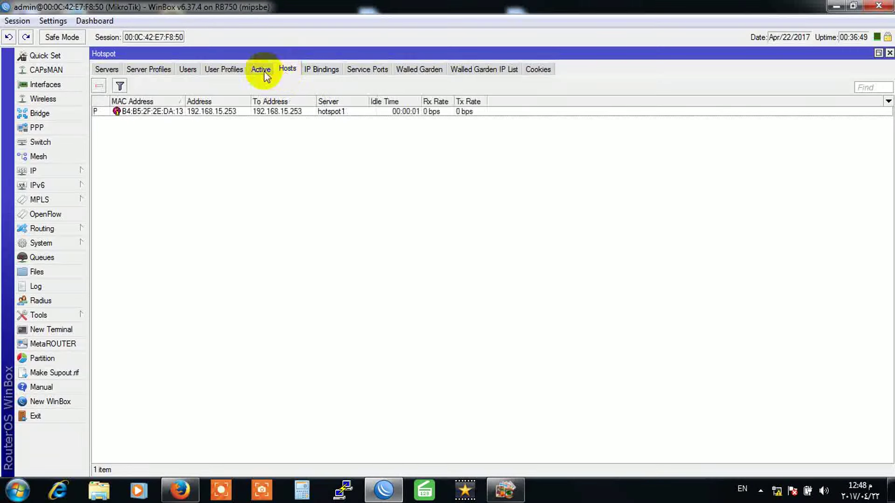
left_click(261, 70)
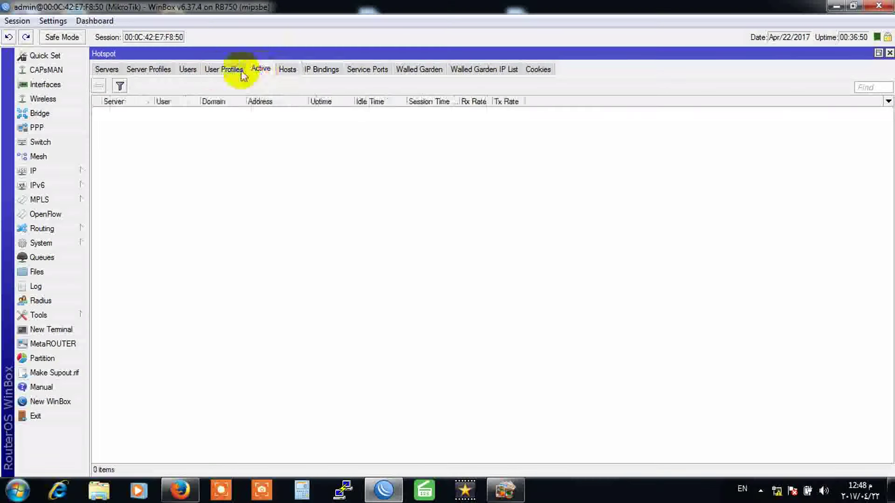
left_click(190, 71)
left_click(98, 86)
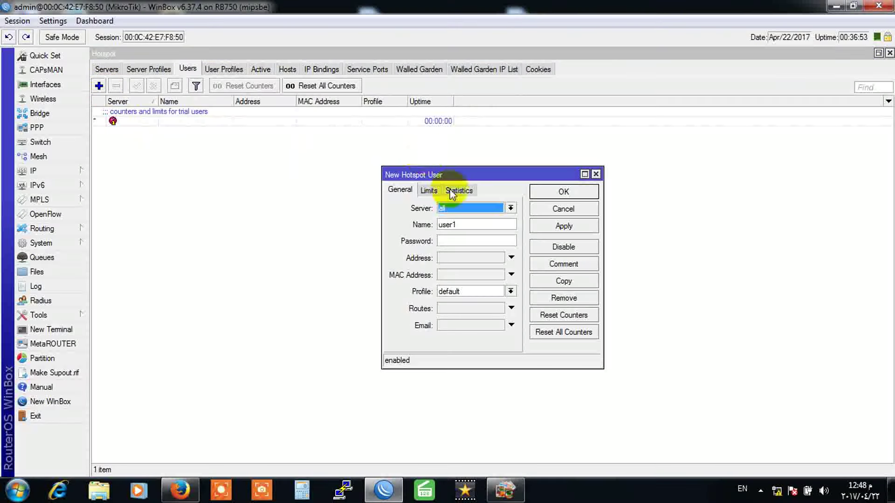
type("ah")
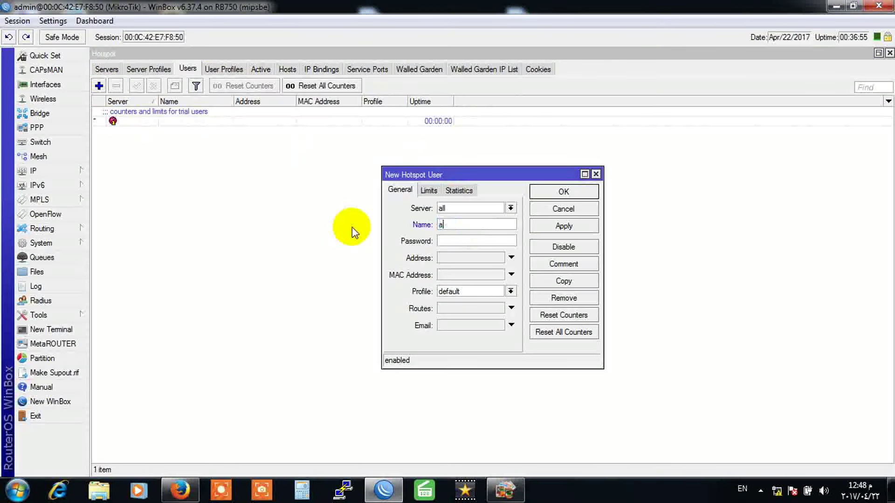
key("BackSpace")
key("BackSpace")
right_click(480, 225)
left_click(532, 265)
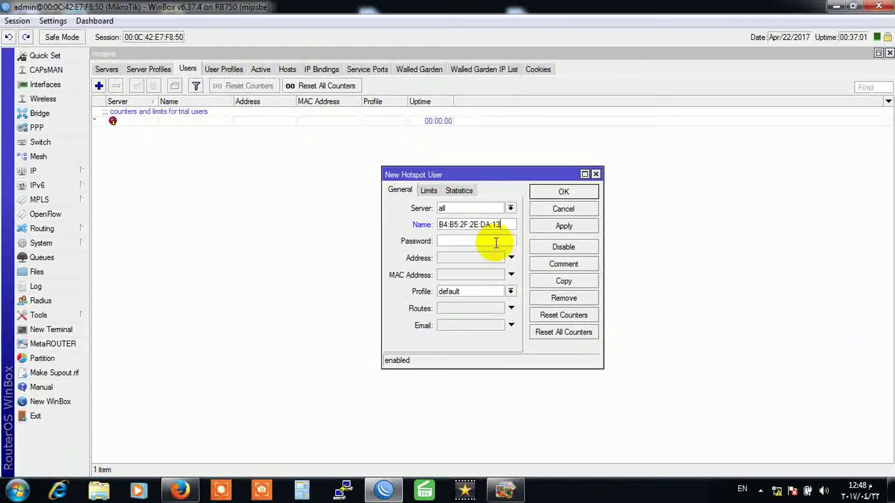
Step: Enter the user's password, keep the default profile, and apply the new user
left_click(455, 242)
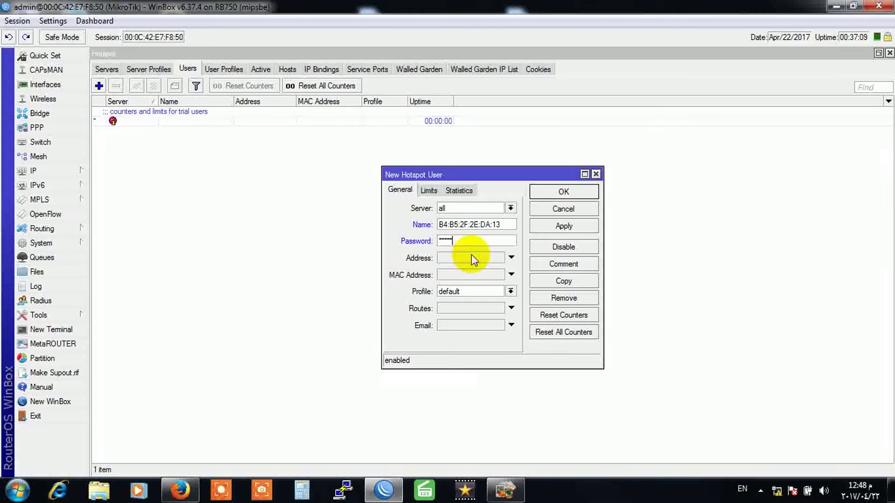
left_click(479, 292)
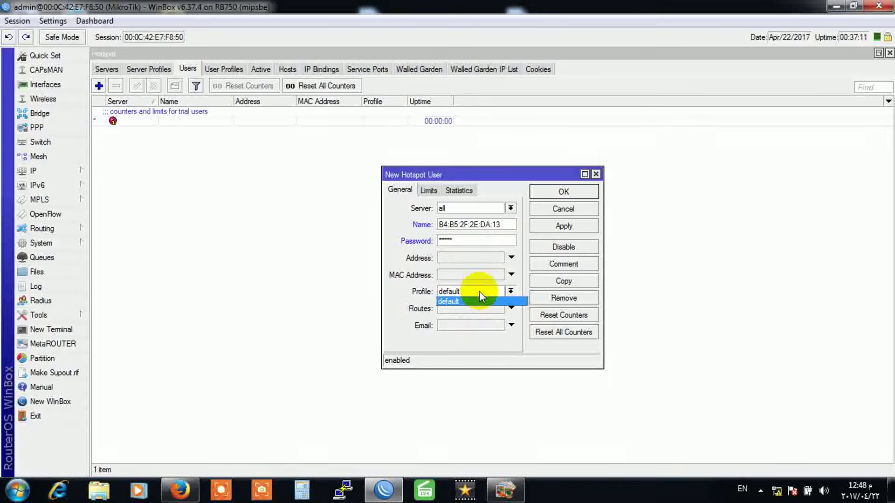
left_click(479, 292)
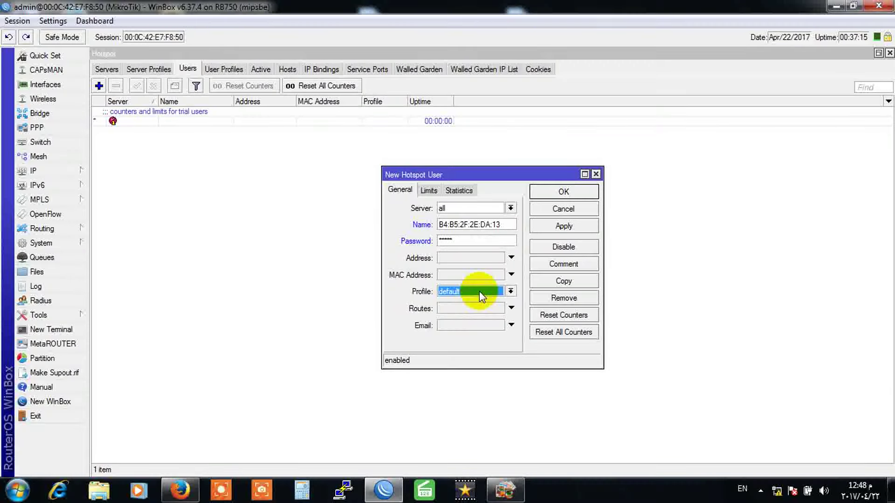
left_click(429, 190)
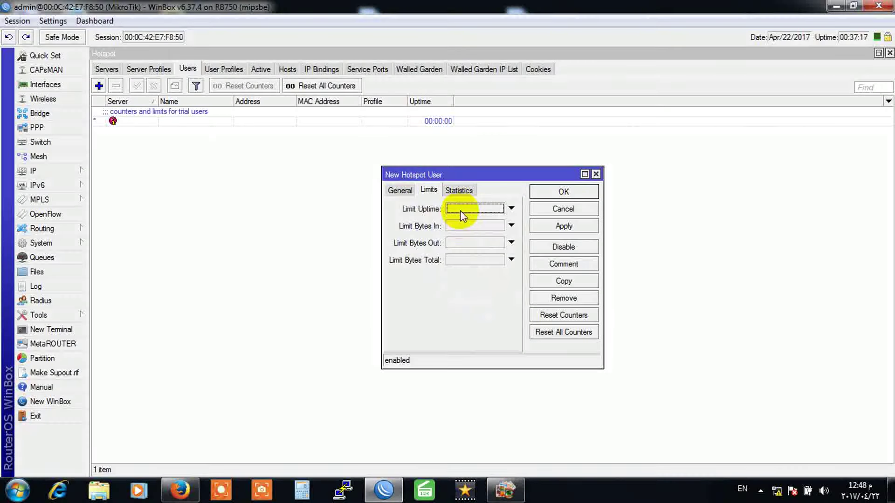
left_click(401, 191)
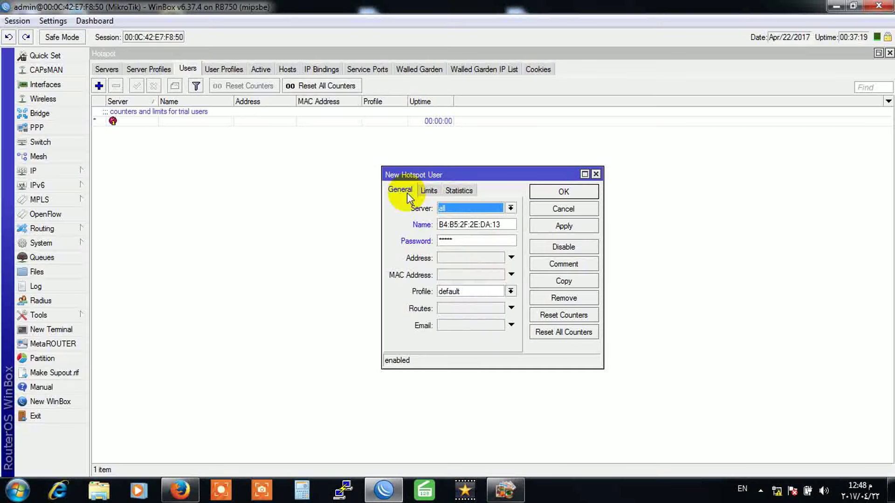
left_click(496, 295)
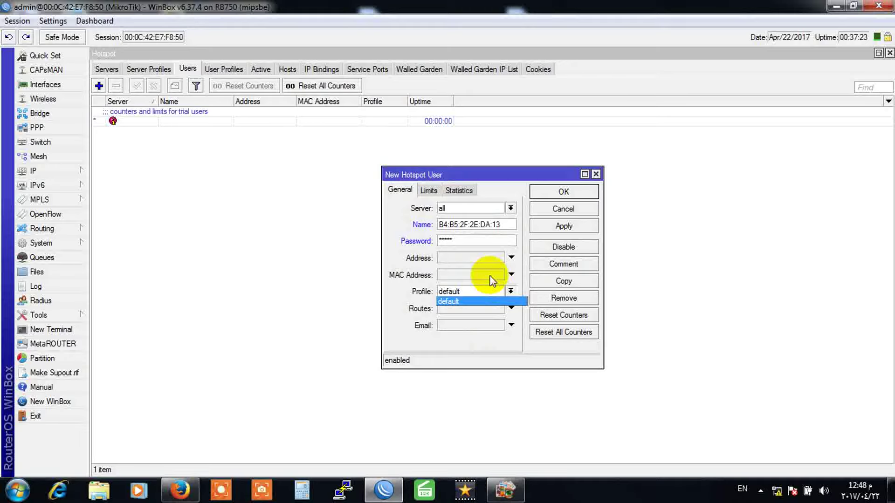
left_click(395, 256)
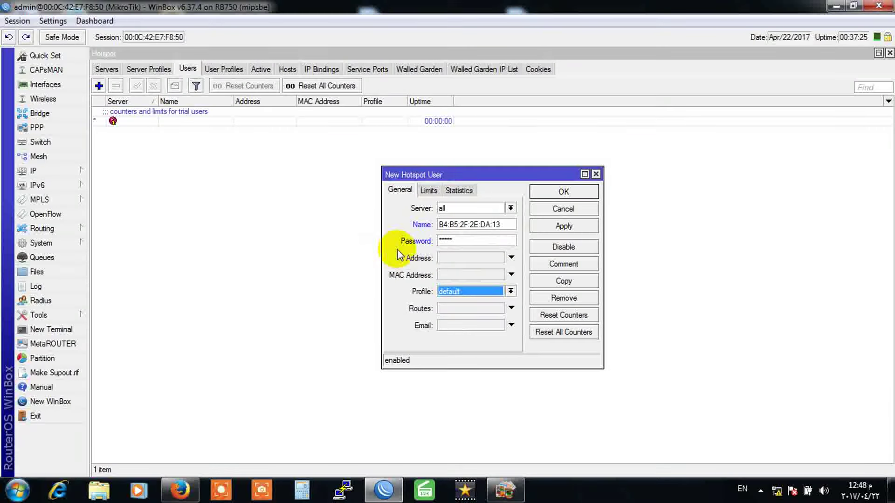
left_click(563, 226)
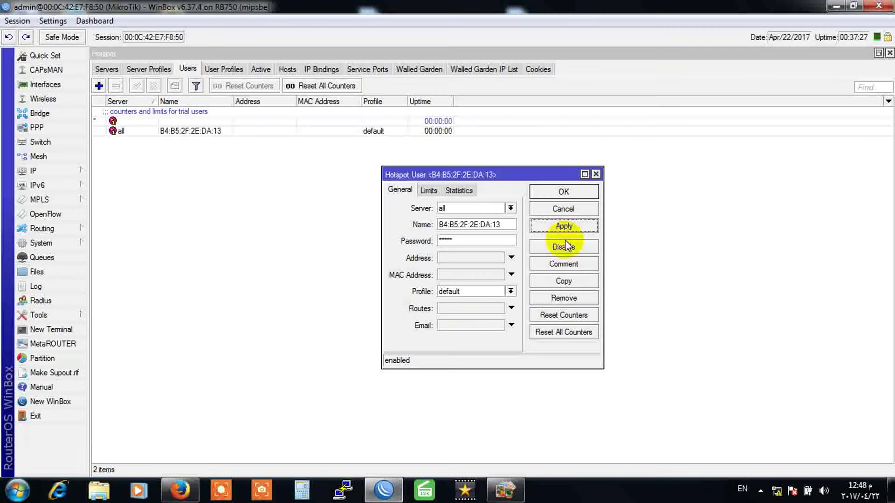
Step: Add a person's name in Arabic as the user's comment, close its settings, and show Hosts
left_click(563, 264)
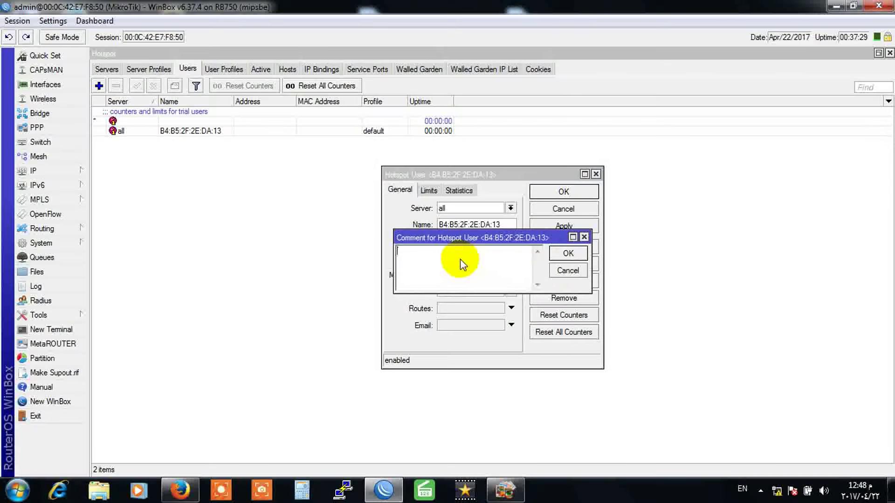
type("g")
key("alt+shift")
type("احمد")
left_click(569, 253)
left_click(565, 192)
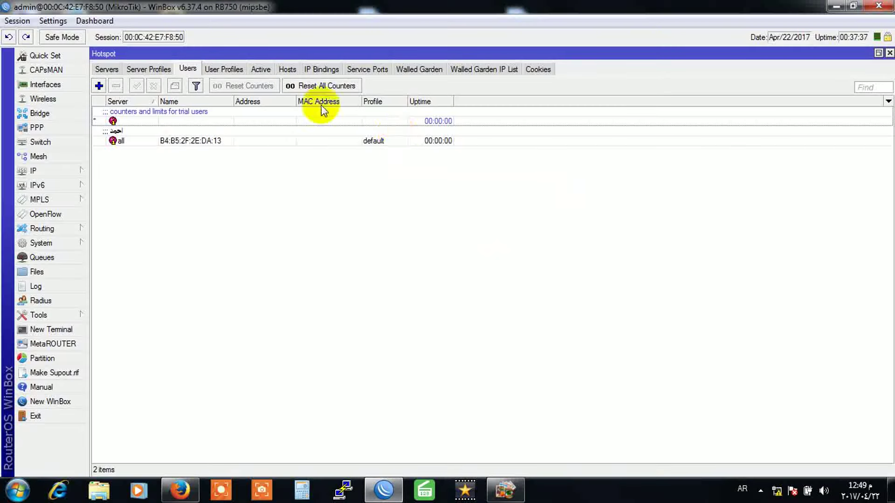
left_click(288, 69)
Step: Disable the B4:B5:2F:2E:DA:13 IP binding and go back to the Hosts list
left_click(331, 70)
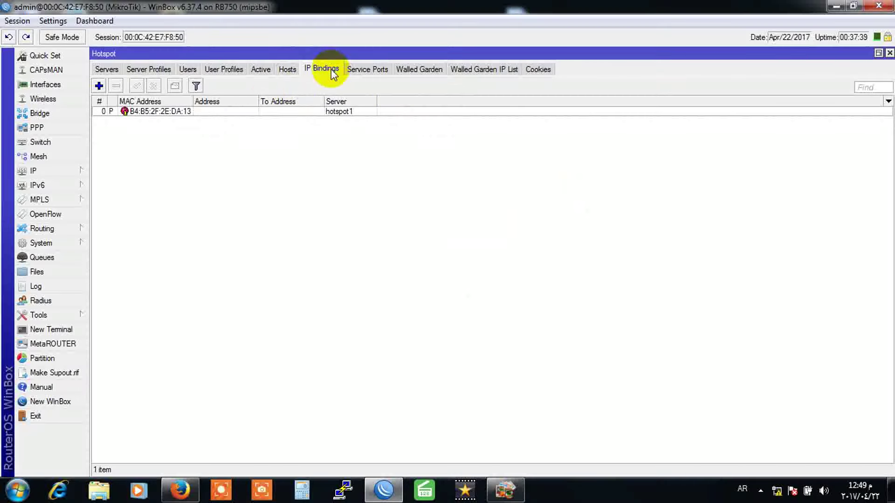
left_click(254, 112)
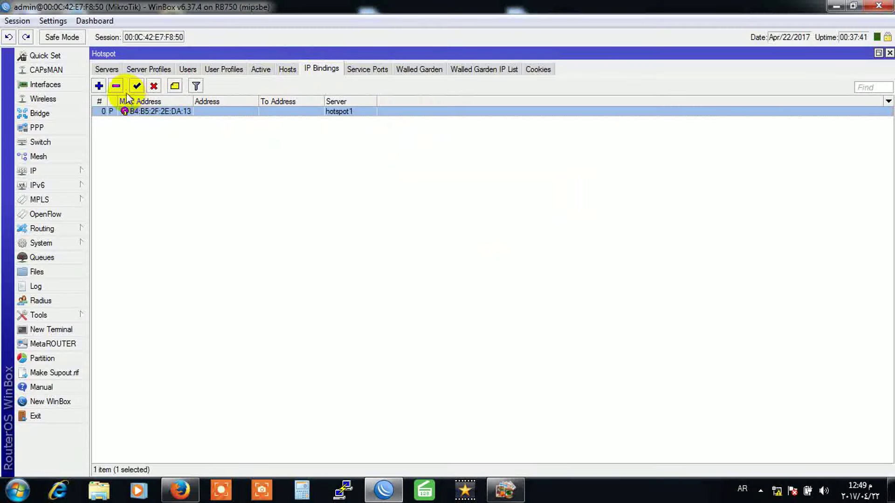
left_click(154, 85)
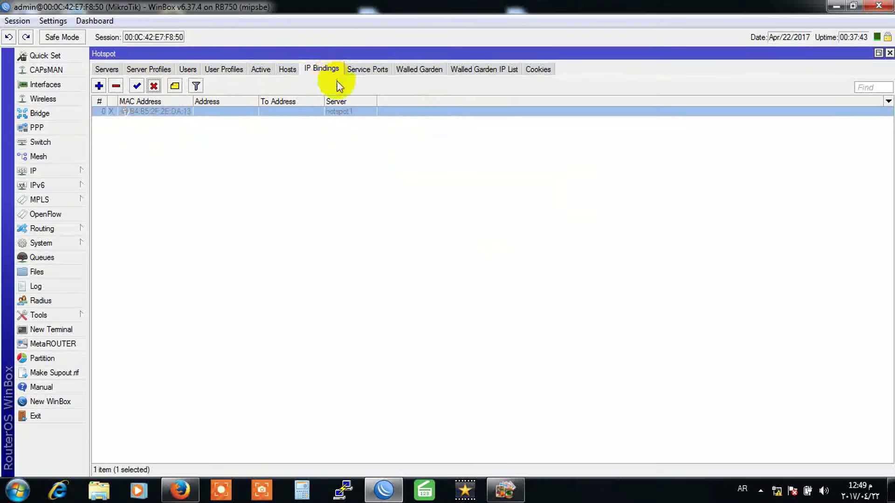
left_click(289, 71)
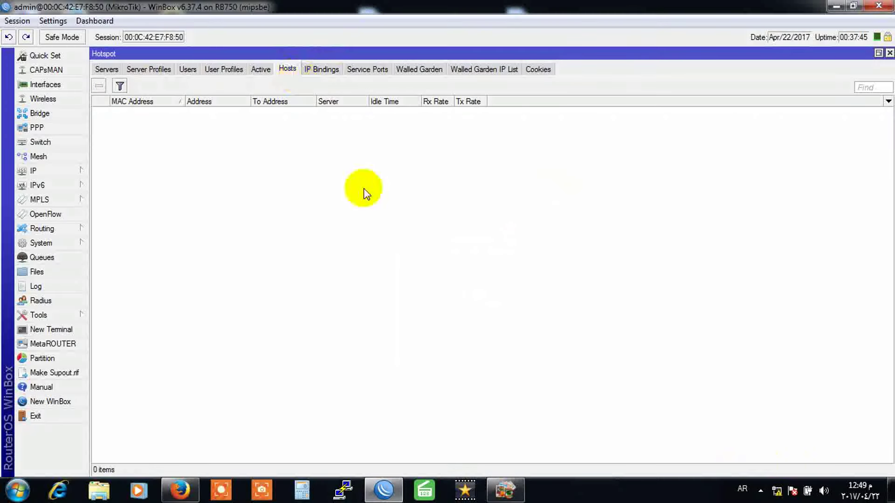
mouse_move(775, 493)
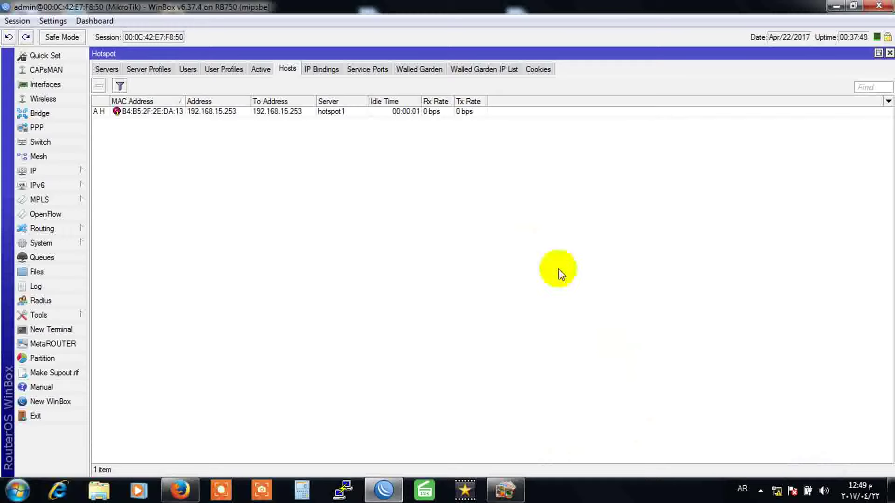
Step: Reload the YouTube tab in Firefox to confirm internet access, then minimize the browser
left_click(180, 490)
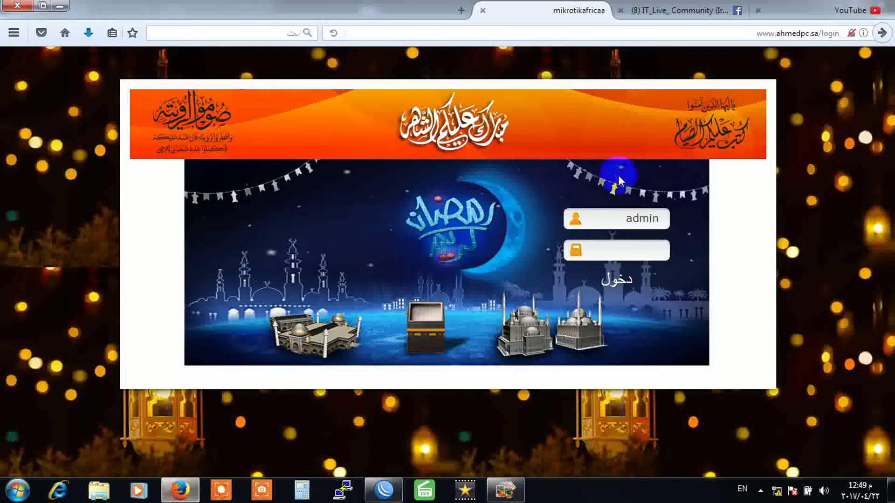
left_click(816, 10)
left_click(334, 33)
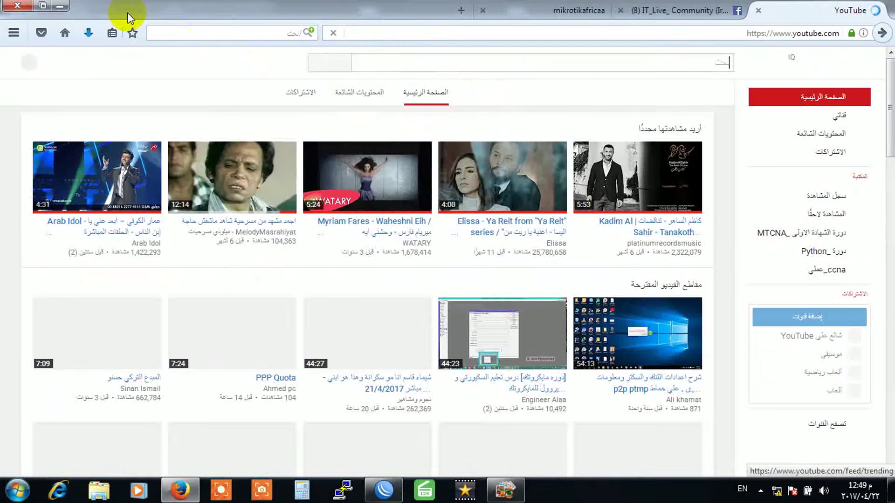
left_click(59, 6)
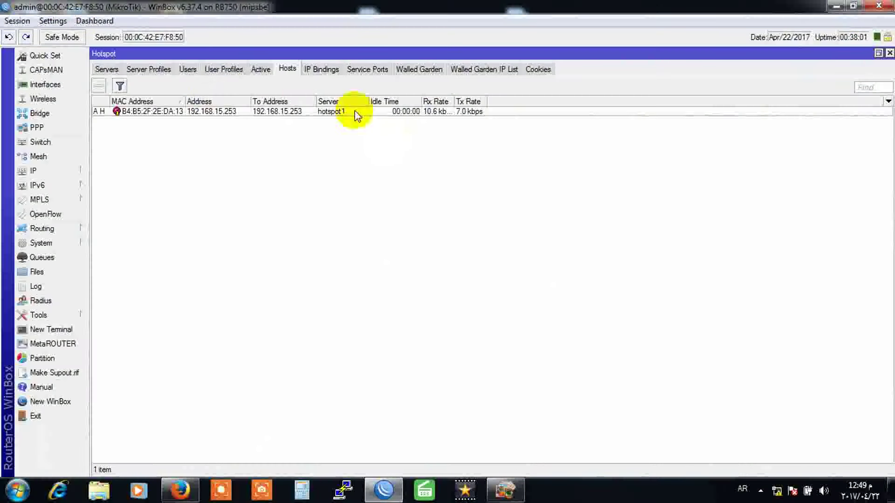
Step: Check the hotspot Active sessions list, then open the Tanakothat video on YouTube
left_click(259, 69)
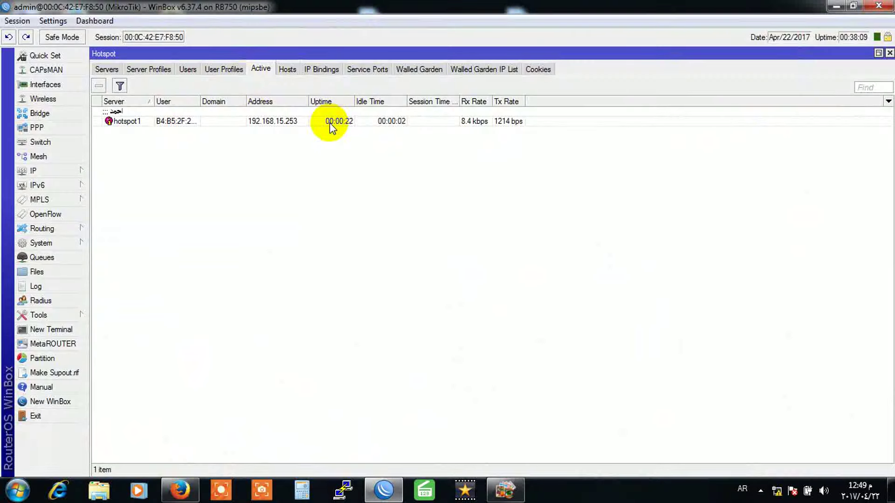
left_click(193, 485)
left_click(648, 188)
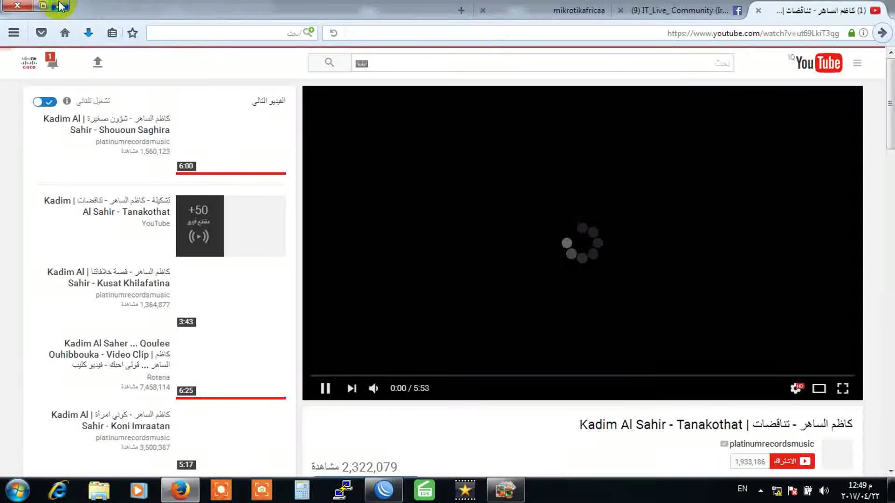
Step: Minimize Firefox, restore it to confirm the Tanakothat video plays, then minimize it again
left_click(60, 7)
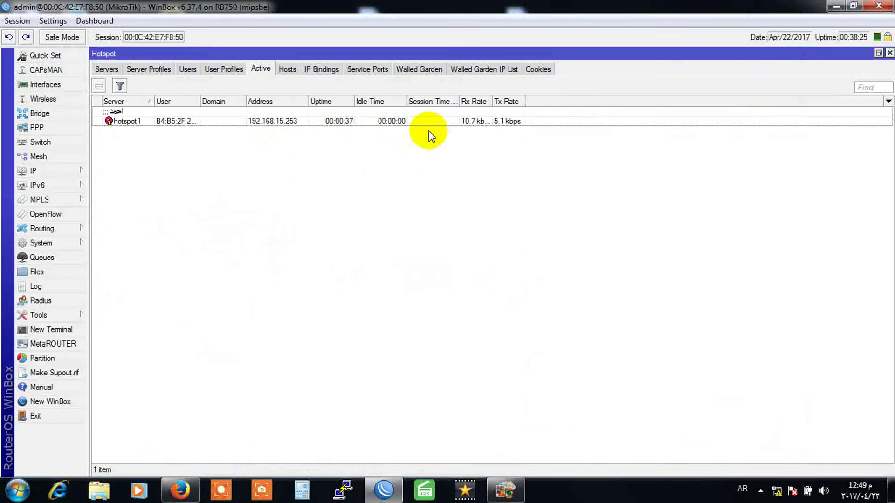
left_click(178, 490)
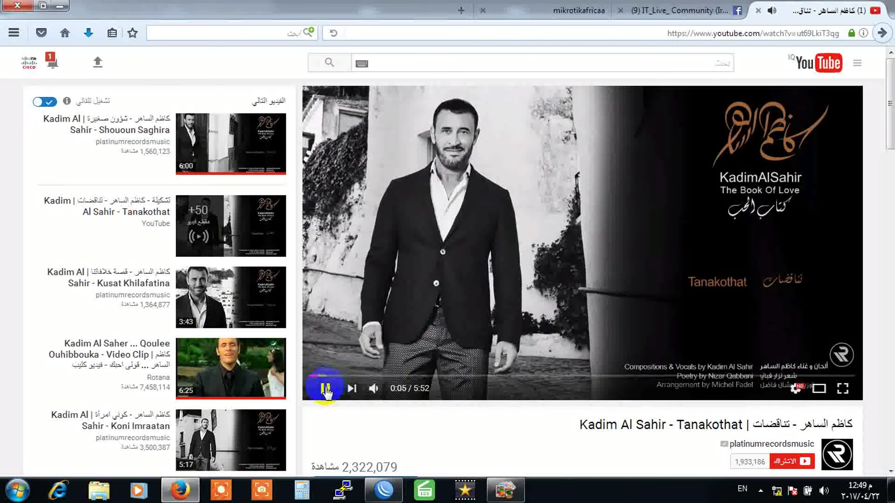
left_click(59, 5)
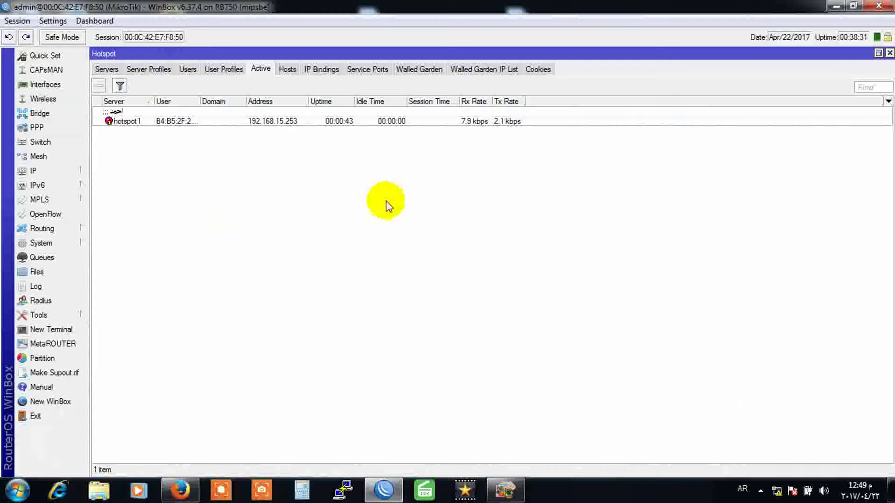